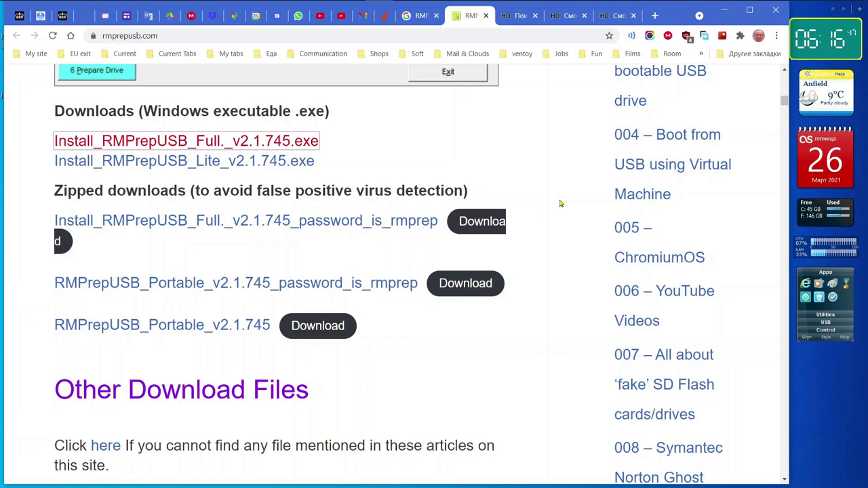
- Close the screen magnifier and minimize the browser showing the rmprepusb.com home page
left_click_drag(785, 102, 787, 73)
mouse_move(577, 93)
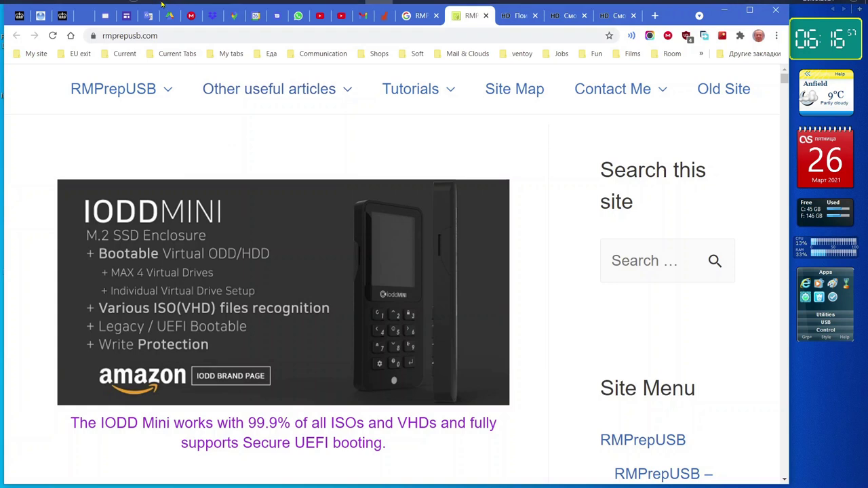
mouse_move(197, 7)
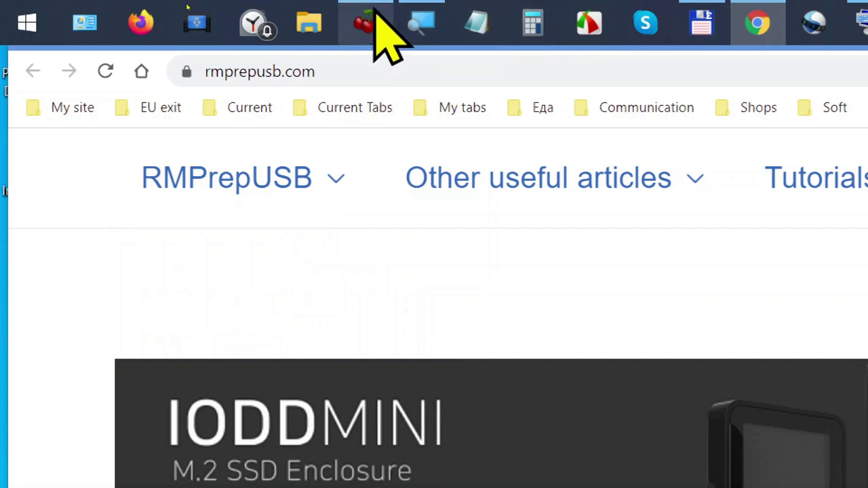
left_click(425, 12)
right_click(426, 13)
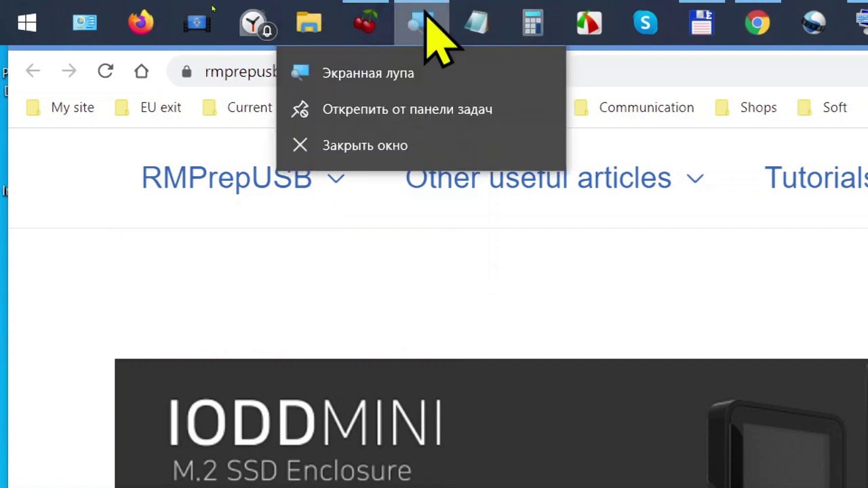
left_click(426, 143)
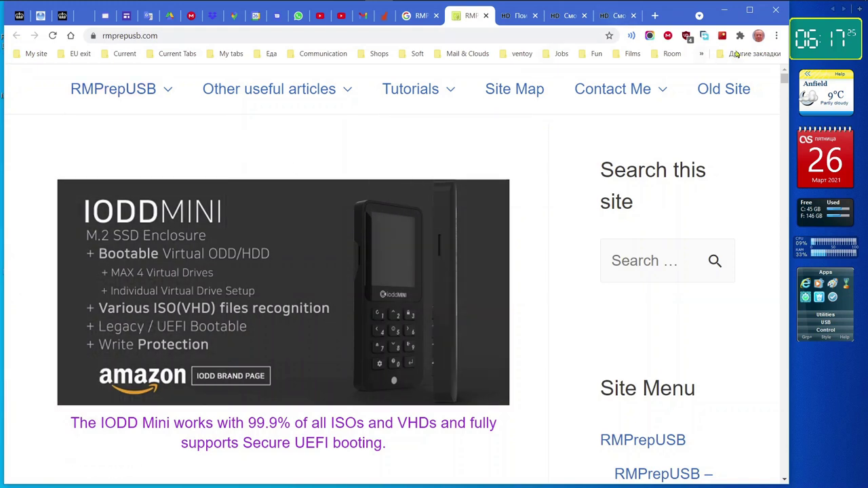
left_click(729, 13)
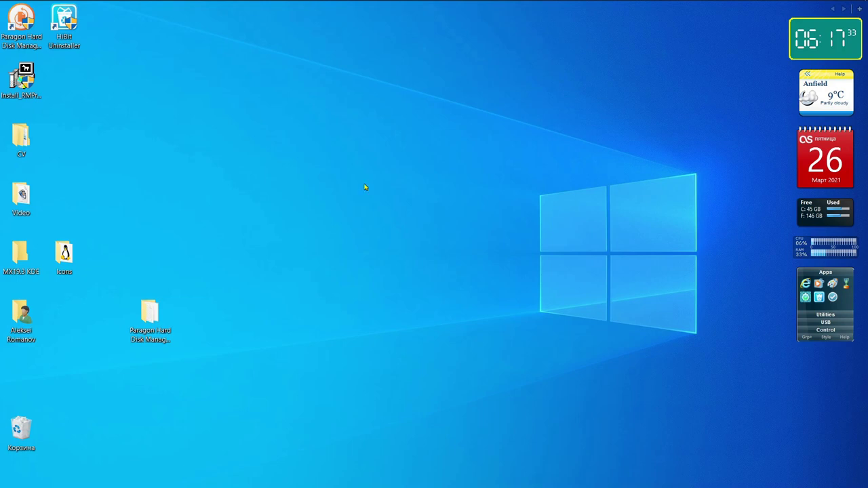
- Switch to Total Commander and examine the ISO images on the Ventoy drive D and in F:\ISO, minimizing it when done
mouse_move(537, 4)
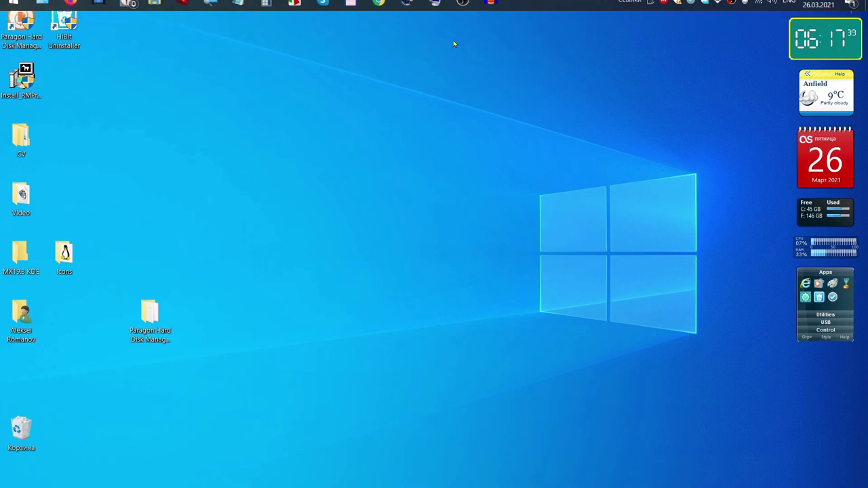
left_click(352, 11)
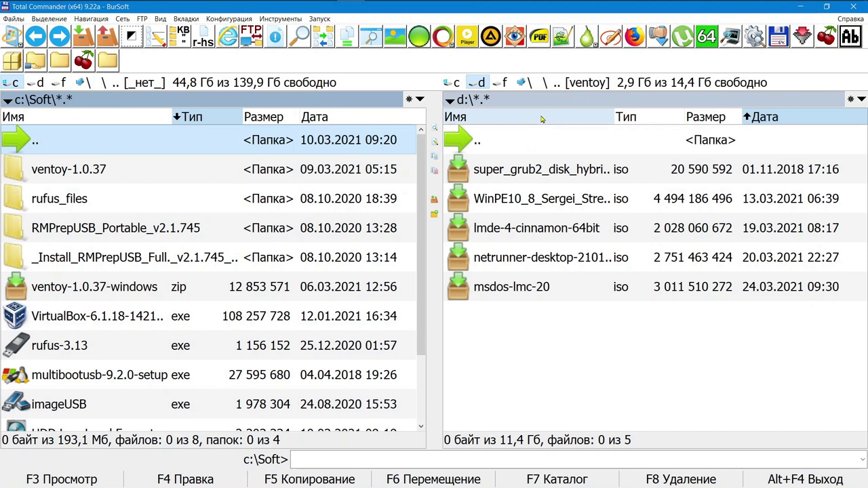
left_click(544, 330)
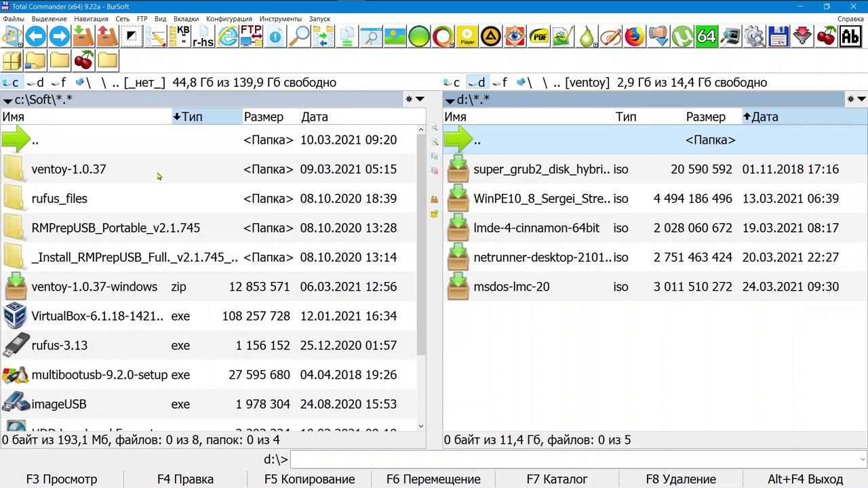
left_click(66, 81)
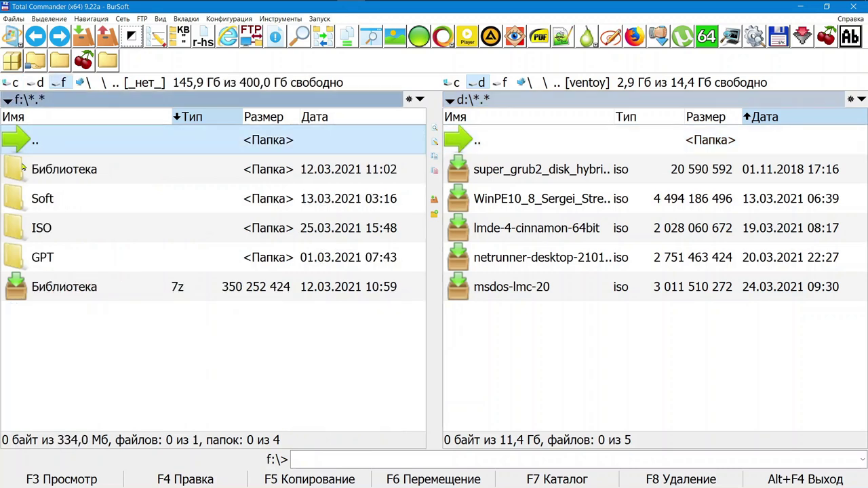
double_click(20, 228)
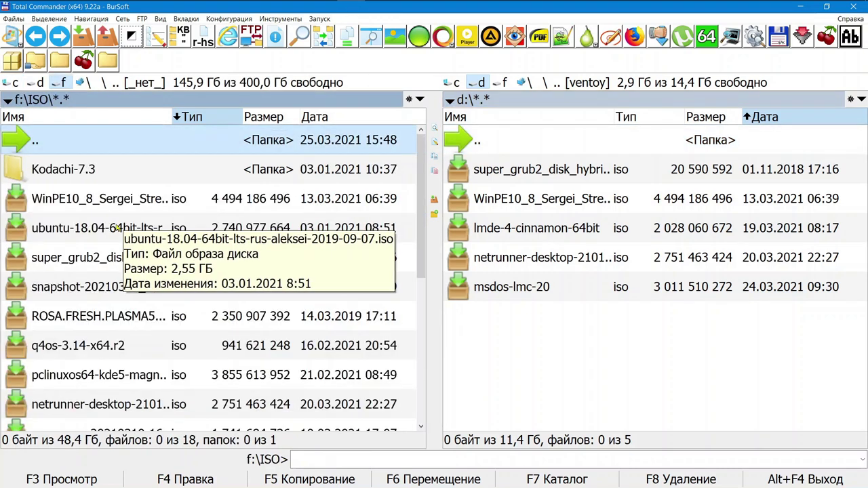
scroll(115, 227, "down", 4)
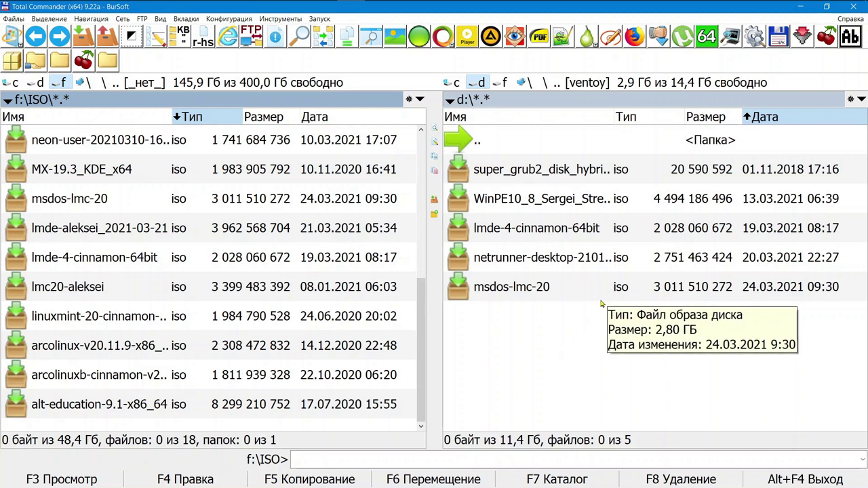
left_click(796, 7)
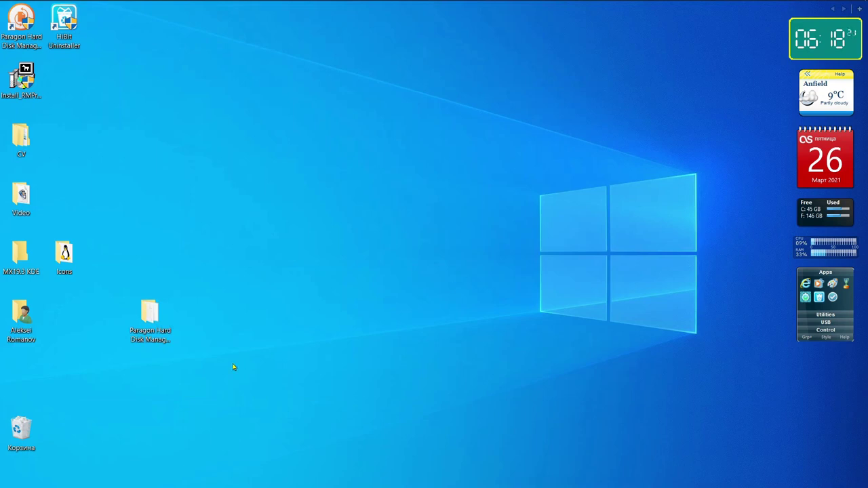
- Move the Paragon Hard Disk Manager folder below the Icons folder on the desktop and launch RMPrepUSB
left_click_drag(156, 324, 78, 317)
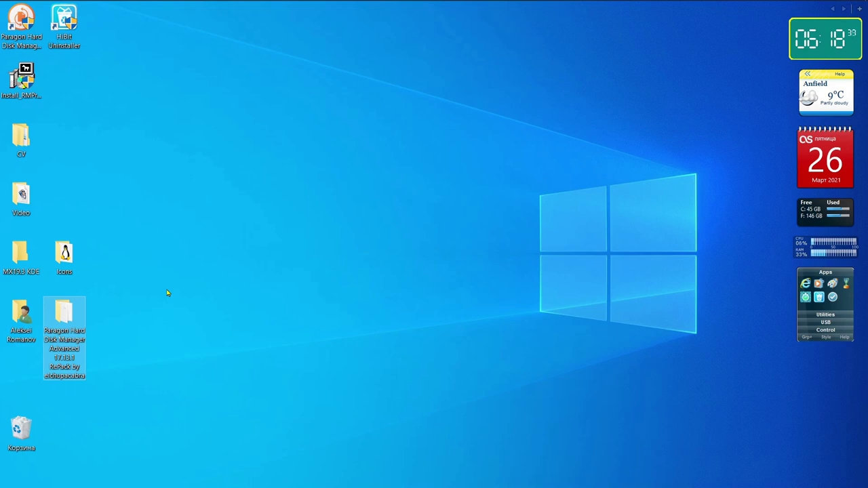
left_click(826, 322)
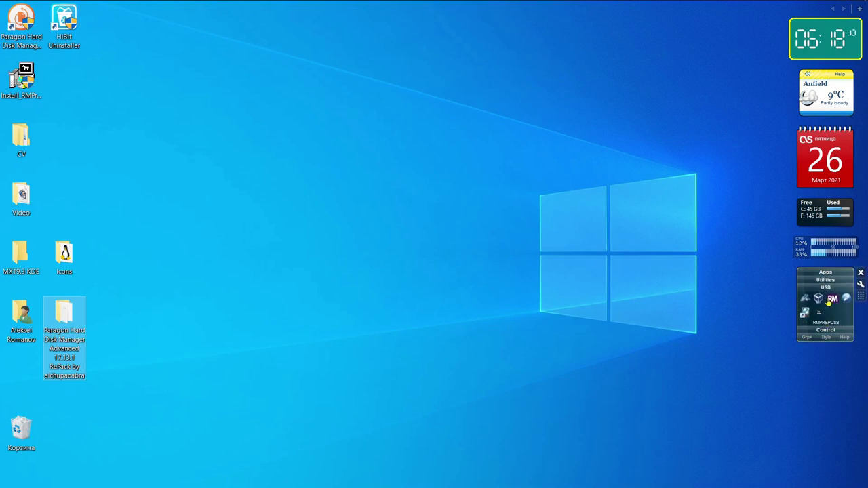
left_click(836, 303)
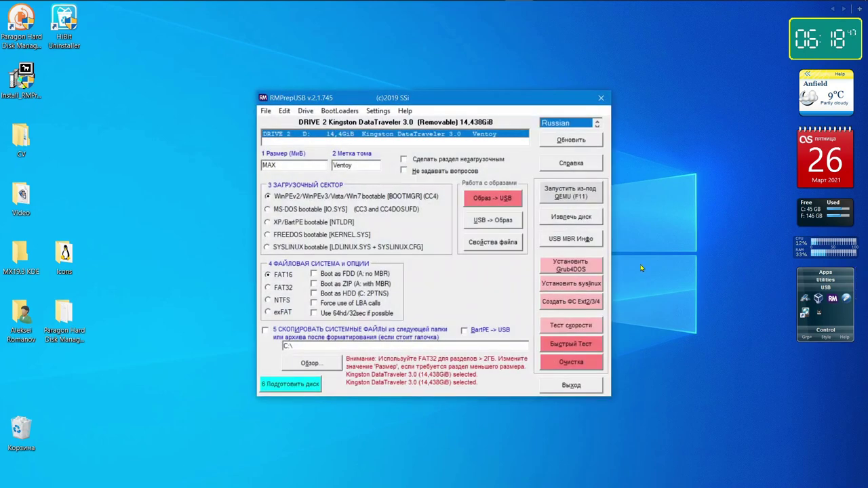
- Test-boot the Ventoy USB drive in QEMU with the existing virtual disk image (1) and 900 MiB of RAM, and close the emulator
left_click(574, 195)
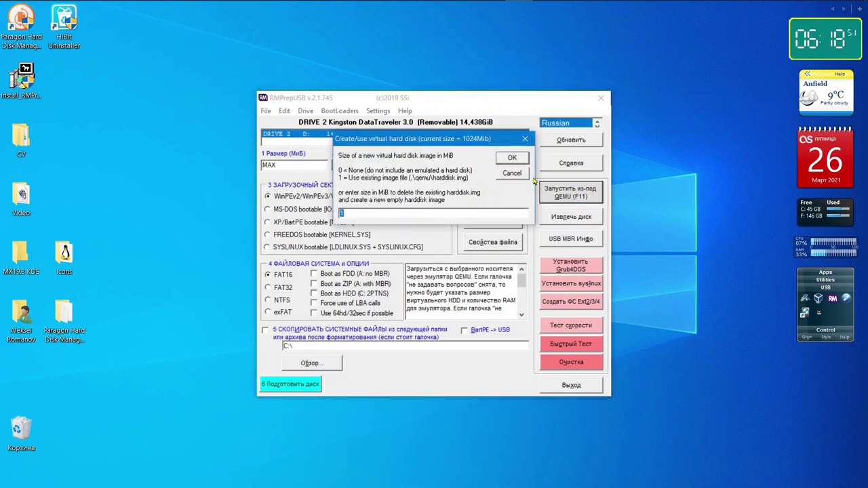
left_click(516, 158)
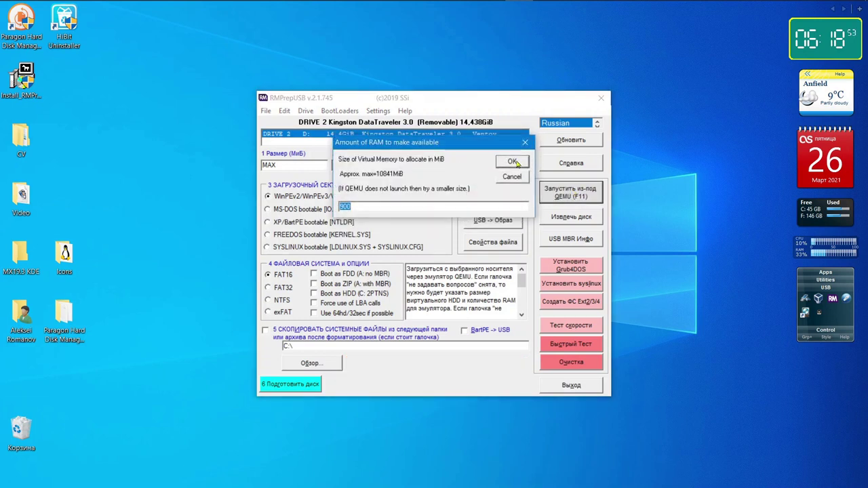
left_click(517, 161)
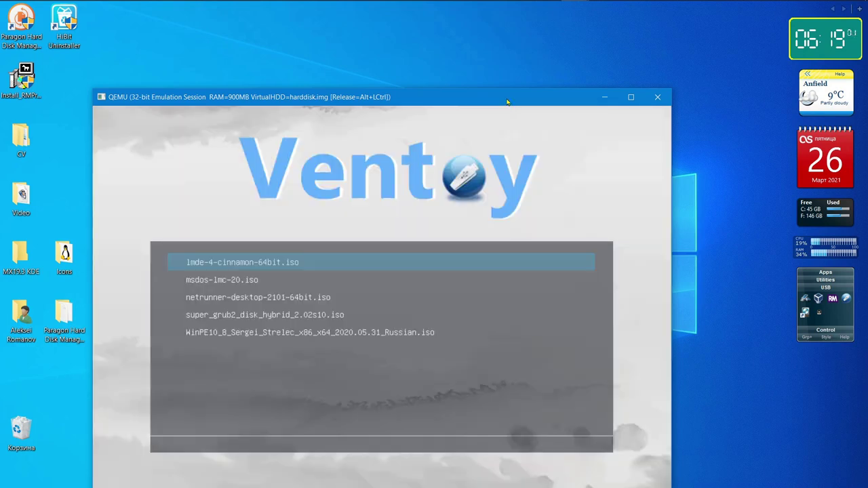
left_click_drag(507, 99, 502, 44)
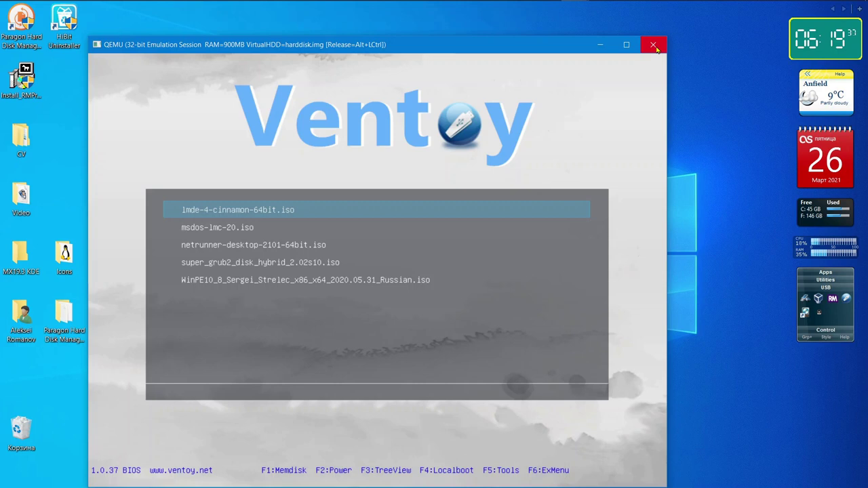
left_click(654, 45)
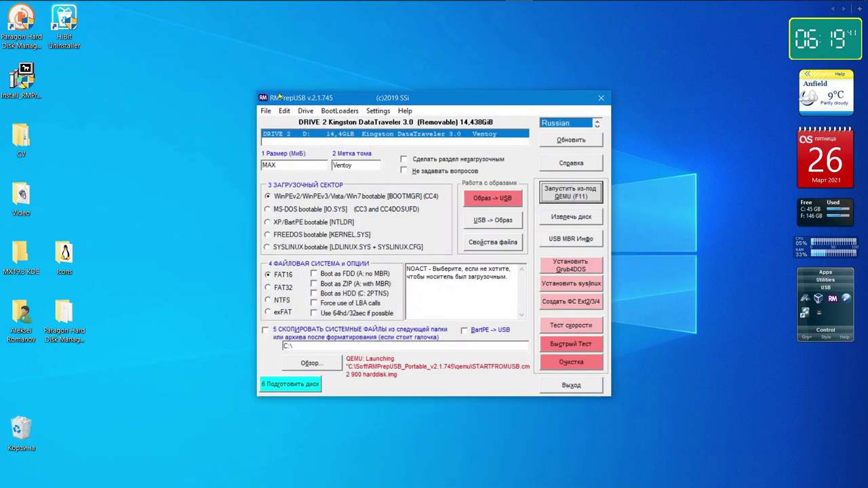
- Test-boot the lmc20 ISO from F:\ISO in QEMU with the existing disk image and 900 MiB of RAM, closing the emulator and RMPrepUSB
left_click(268, 113)
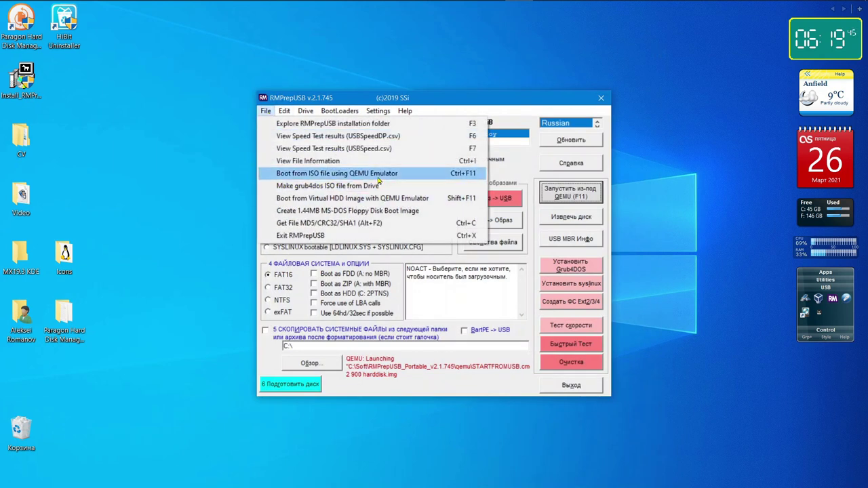
left_click(378, 175)
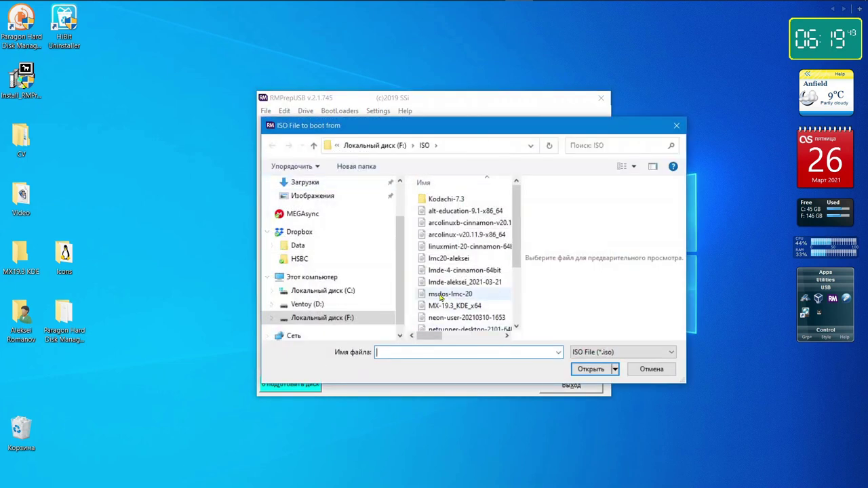
left_click(422, 259)
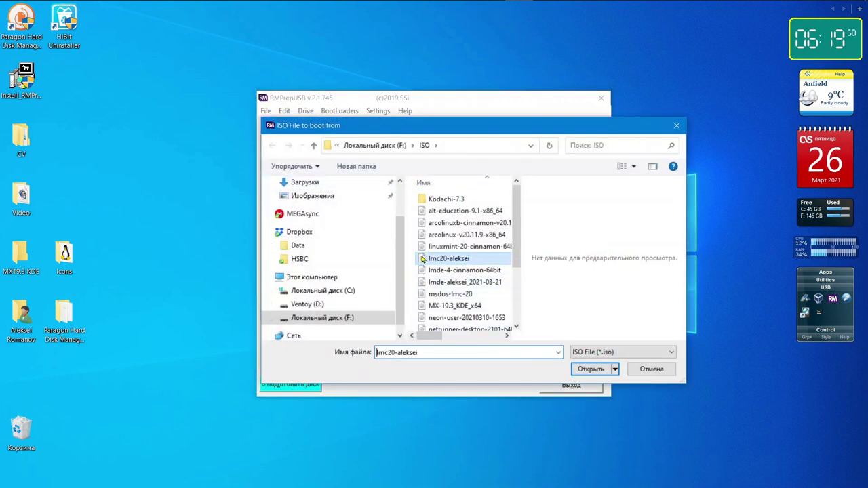
left_click(593, 372)
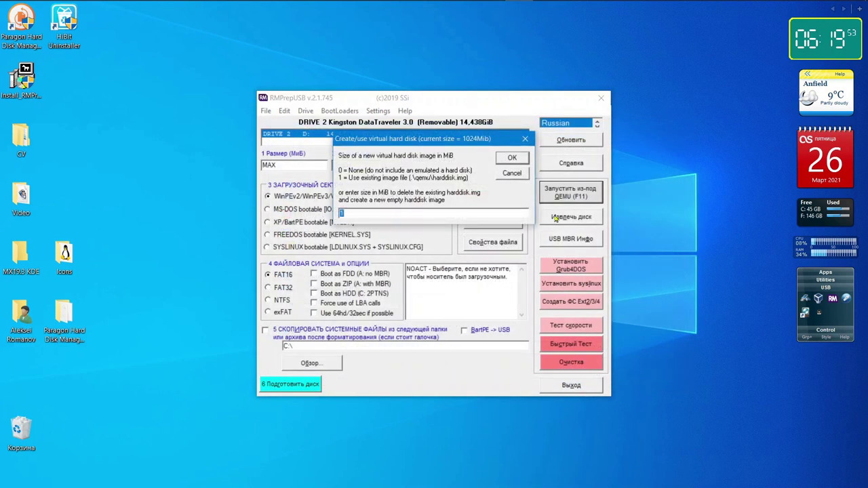
left_click(513, 157)
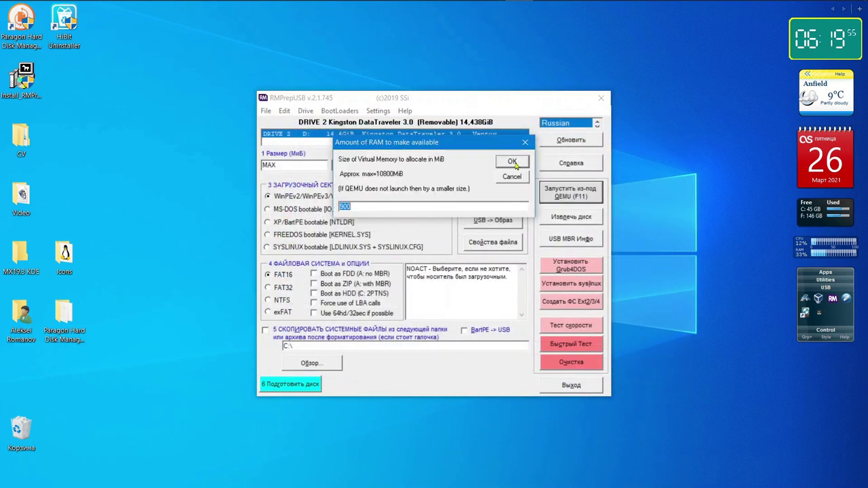
left_click(515, 160)
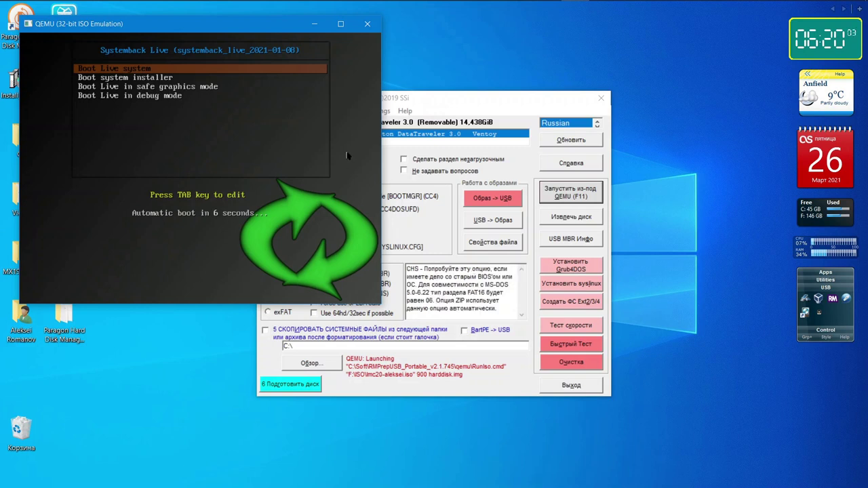
left_click(371, 24)
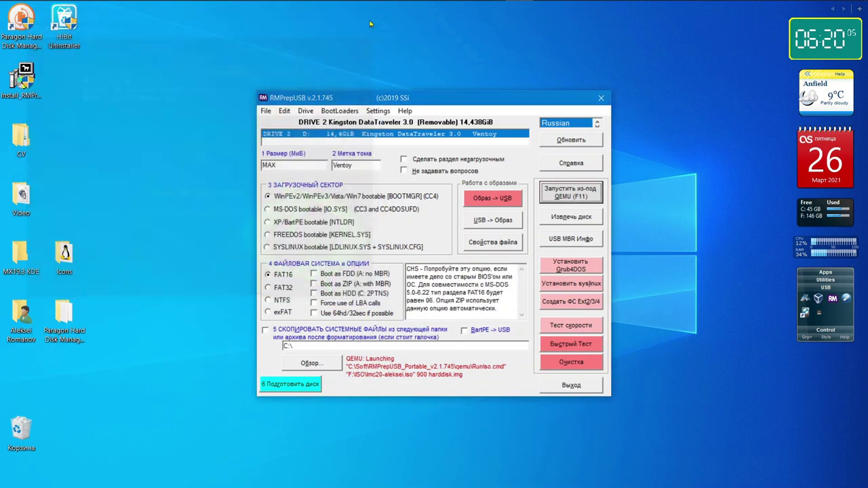
left_click(602, 98)
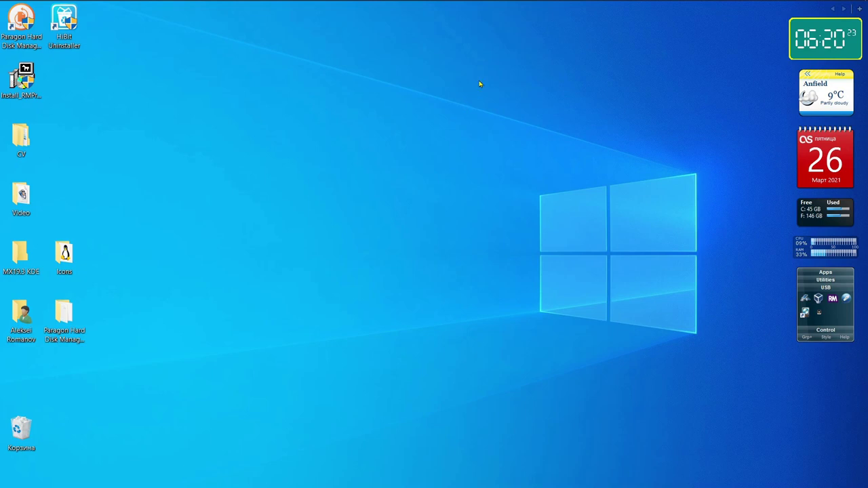
- Switch to the browser and review the Google results for RMPrepUSB Portable v2.1.745
mouse_move(411, 7)
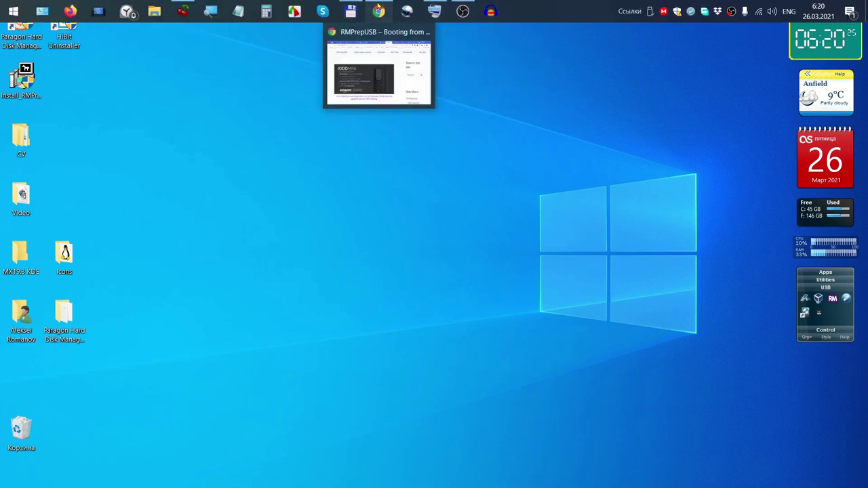
left_click(379, 11)
mouse_move(165, 91)
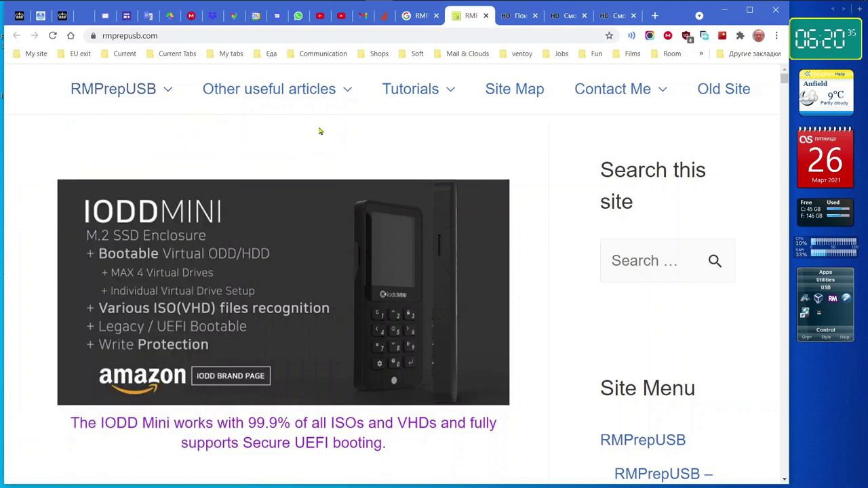
left_click(409, 19)
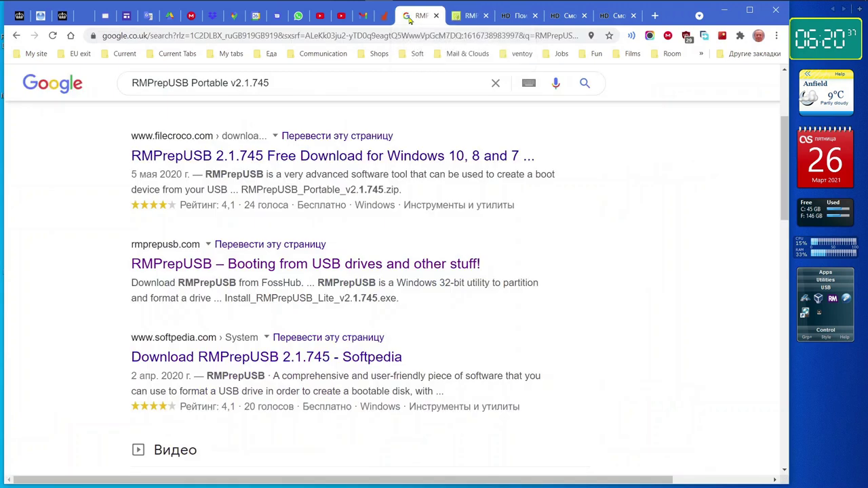
scroll(374, 233, "up", 3)
scroll(375, 233, "down", 1)
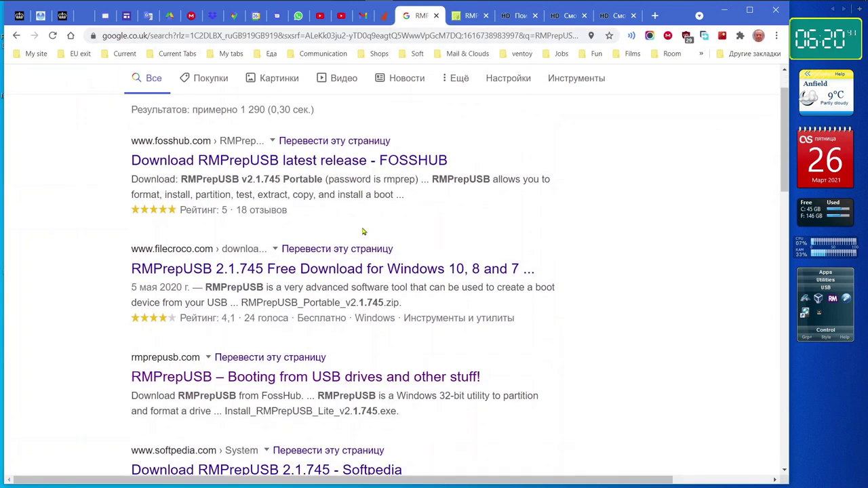
scroll(357, 239, "down", 2)
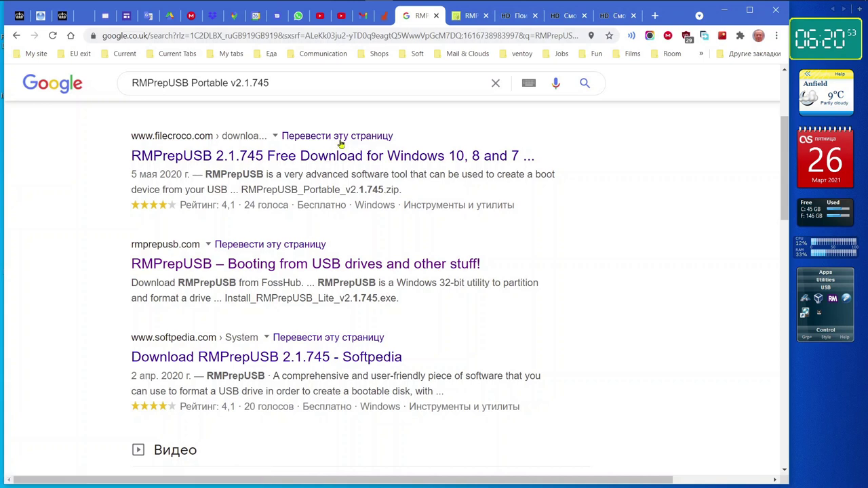
- Examine the RMPrepUSB download links, interface picture and feature list on rmprepusb.com
left_click(457, 18)
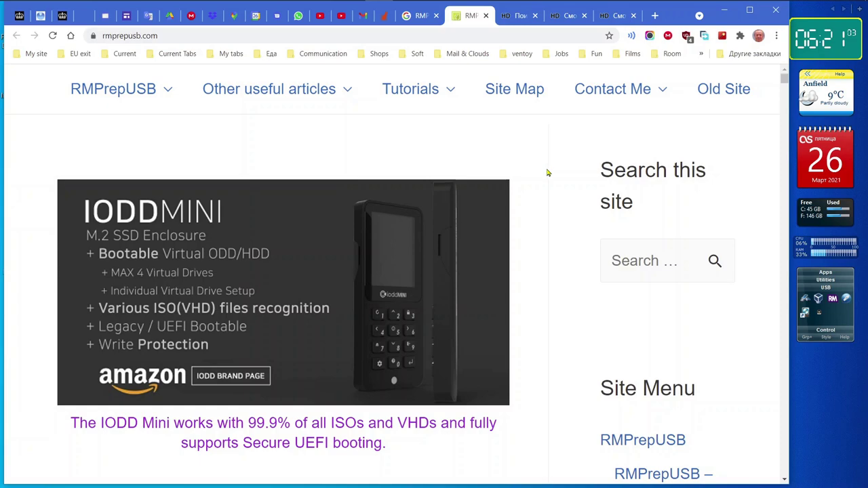
scroll(548, 227, "down", 8)
scroll(543, 229, "down", 14)
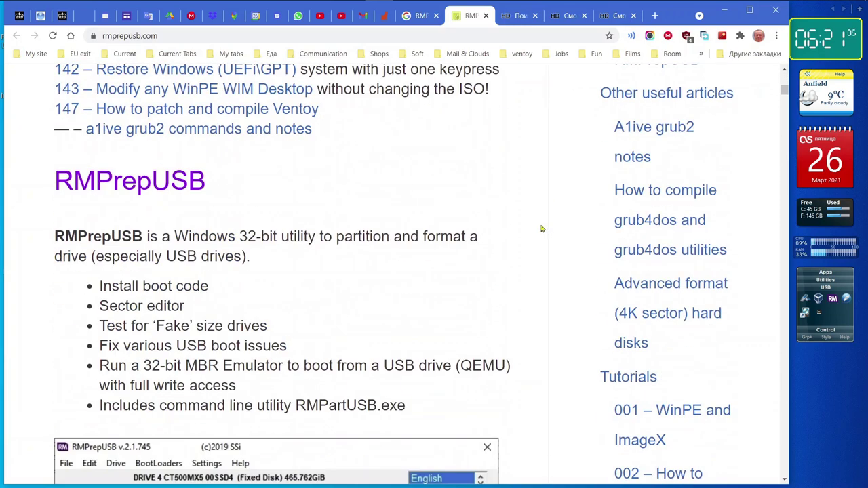
scroll(539, 230, "down", 1)
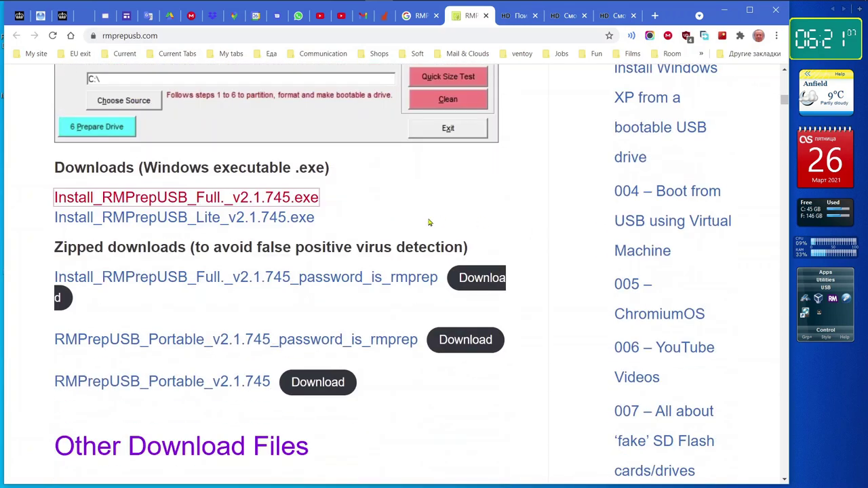
left_click(206, 200)
scroll(523, 240, "up", 3)
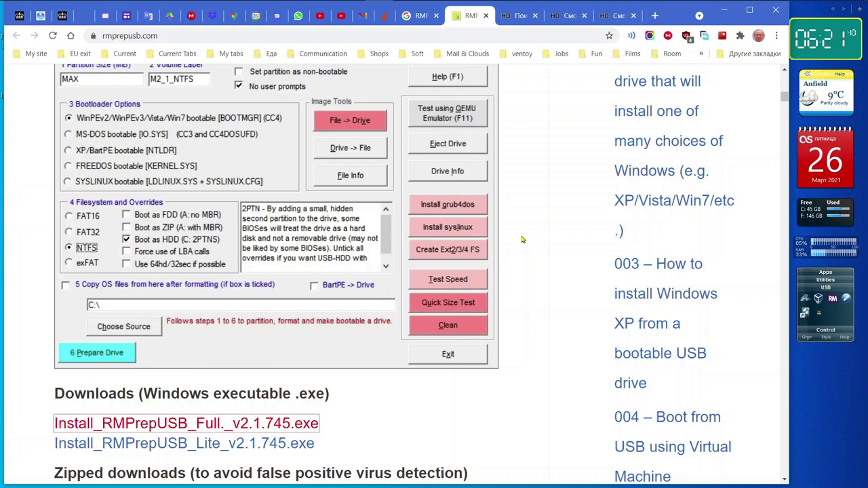
scroll(523, 240, "up", 3)
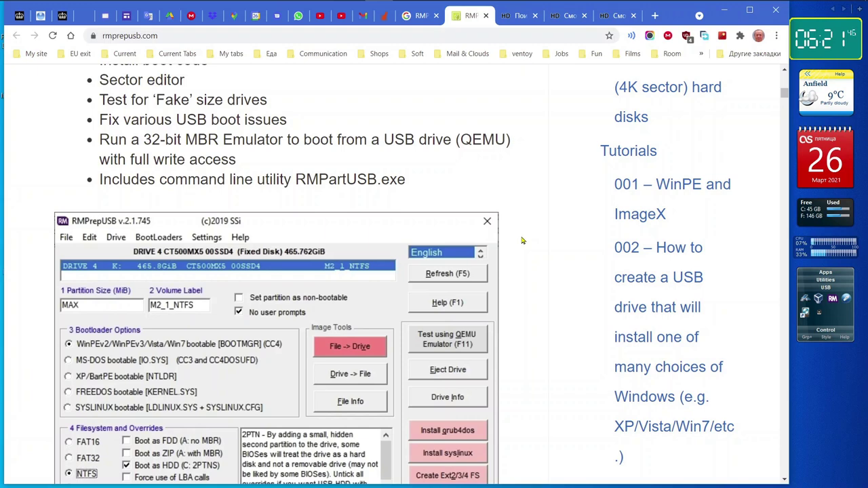
scroll(522, 240, "up", 9)
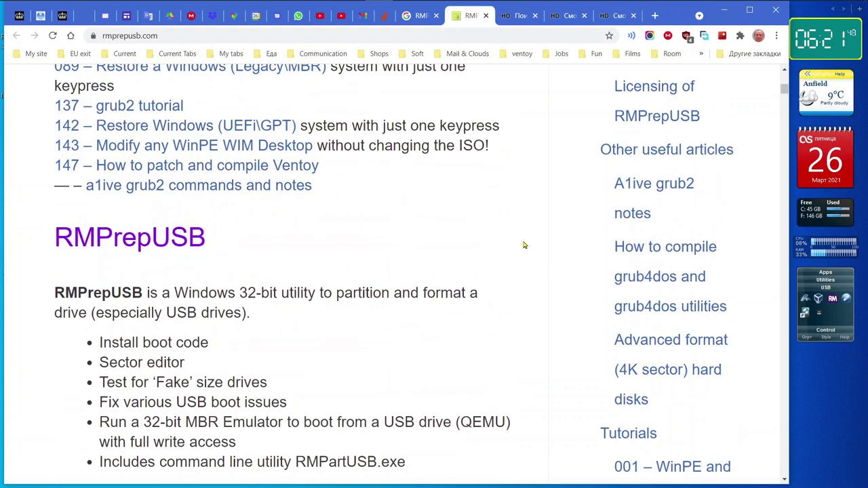